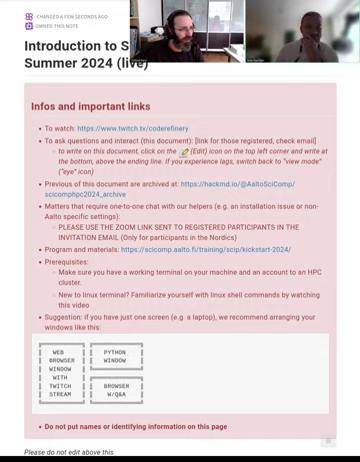
{"action": "scroll", "coordinate": [172, 204], "scroll_direction": "down", "scroll_amount": 5}
{"action": "scroll", "coordinate": [172, 204], "scroll_direction": "down", "scroll_amount": 4}
{"action": "scroll", "coordinate": [172, 204], "scroll_direction": "down", "scroll_amount": 2}
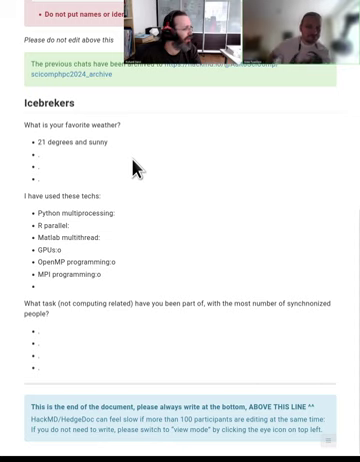
{"action": "mouse_move", "coordinate": [48, 99]}
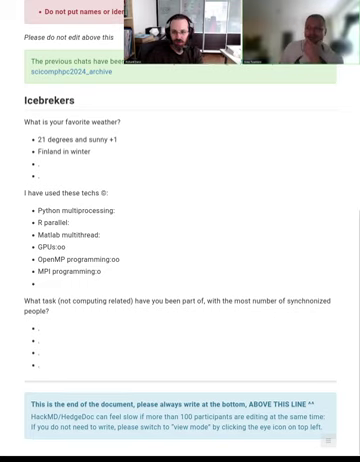
{"action": "type", "text": "could be as a user and not developer"}
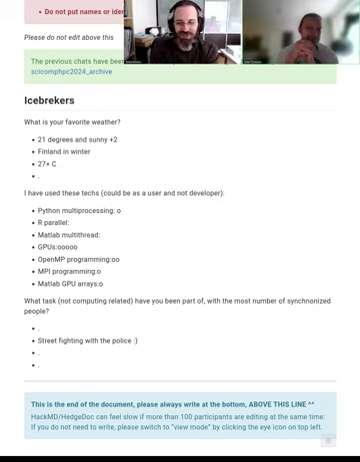
{"action": "type", "text": "Begi"}
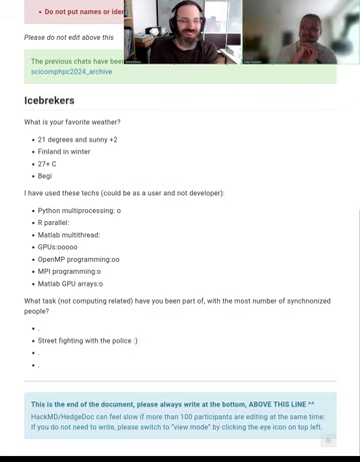
{"action": "type", "text": "nning of autumn"}
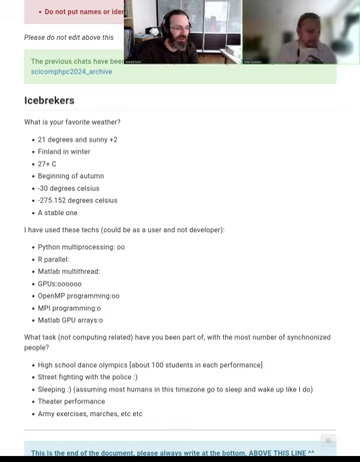
{"action": "scroll", "coordinate": [193, 178], "scroll_direction": "down", "scroll_amount": 1}
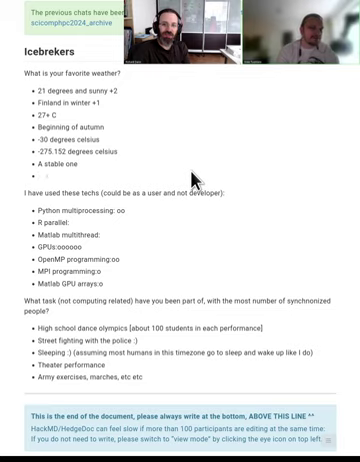
{"action": "type", "text": "+21 degre"}
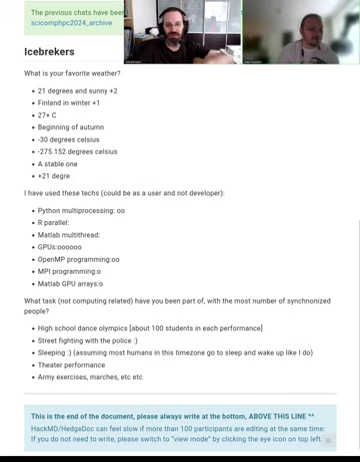
{"action": "type", "text": "e,"}
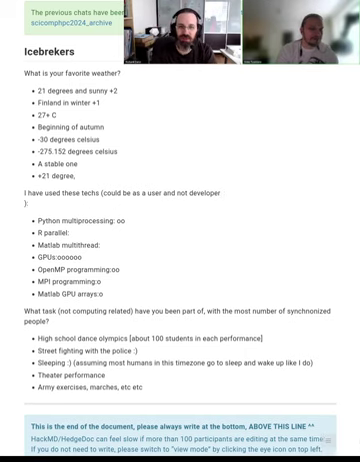
{"action": "type", "text": " slight"}
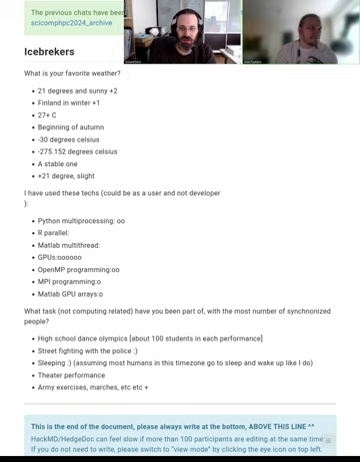
{"action": "type", "text": " rain"}
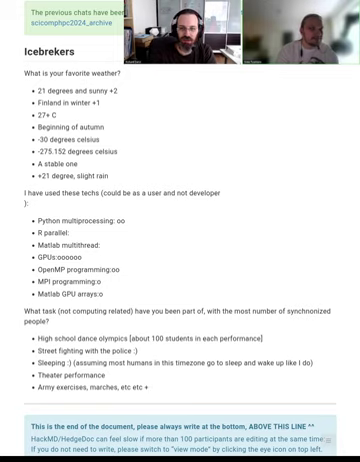
{"action": "type", "text": " +"}
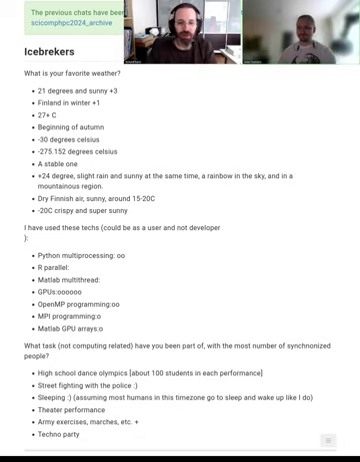
{"action": "scroll", "coordinate": [190, 122], "scroll_direction": "down", "scroll_amount": 2}
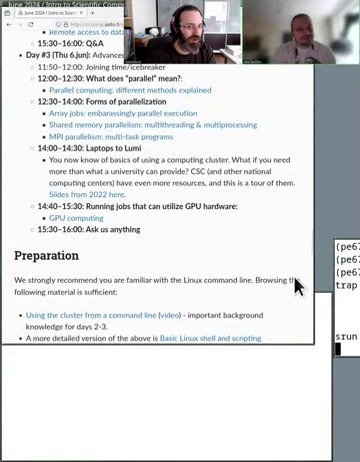
- Widen the Day 3 schedule page, highlight 'parallel' in the 'What does parallel mean?' session, then reload
{"action": "left_click_drag", "start_coordinate": [293, 280], "coordinate": [326, 306]}
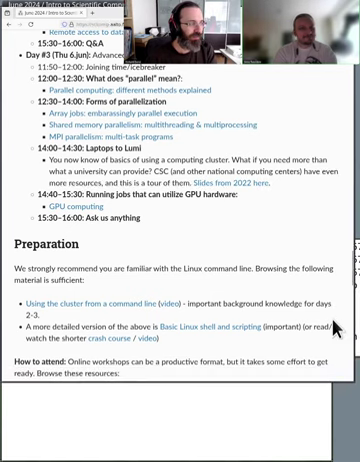
{"action": "scroll", "coordinate": [326, 325], "scroll_direction": "up", "scroll_amount": 2}
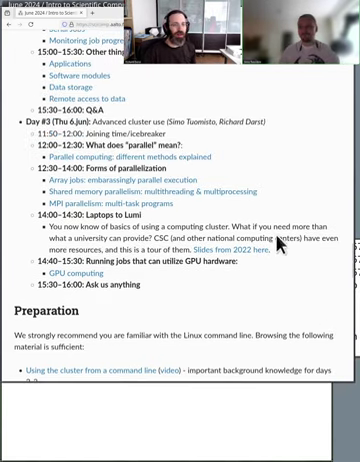
{"action": "double_click", "coordinate": [140, 145]}
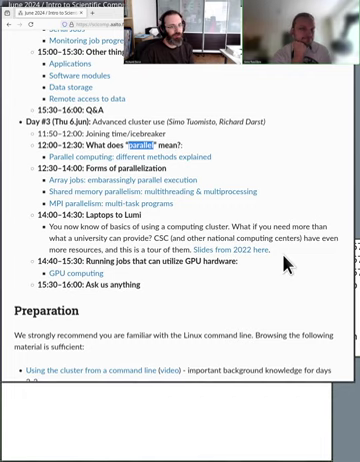
{"action": "left_click", "coordinate": [31, 23]}
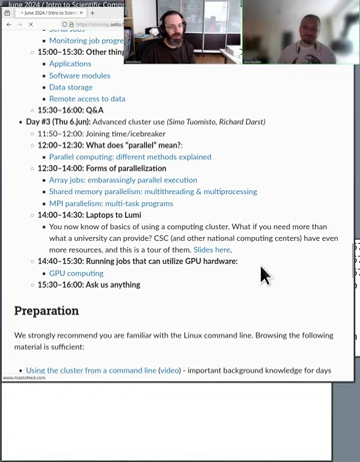